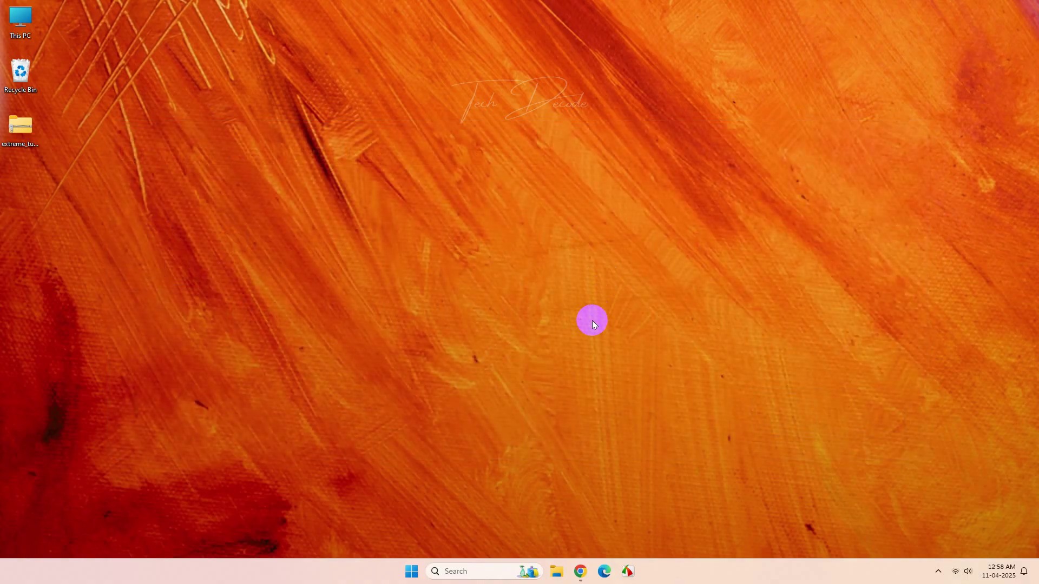
Switch Chrome from the WinRAR download page to the 7-Zip download page
left_click(583, 572)
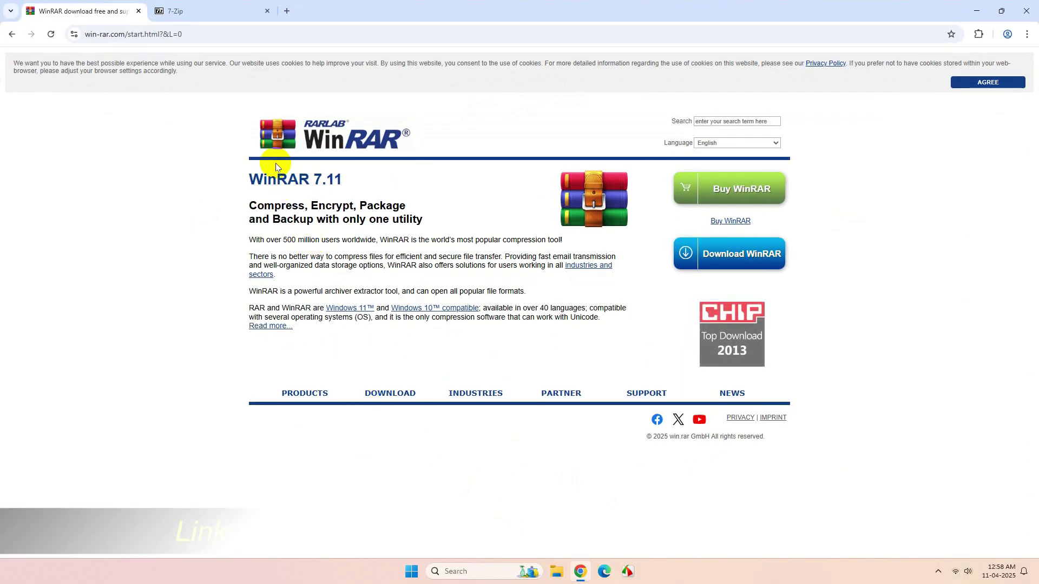
left_click(230, 33)
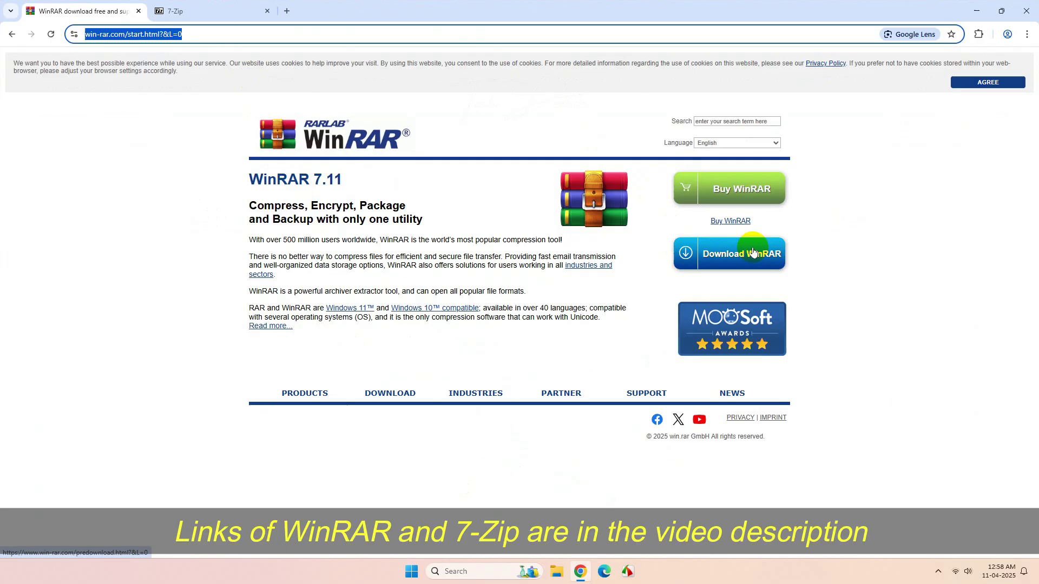
left_click(221, 14)
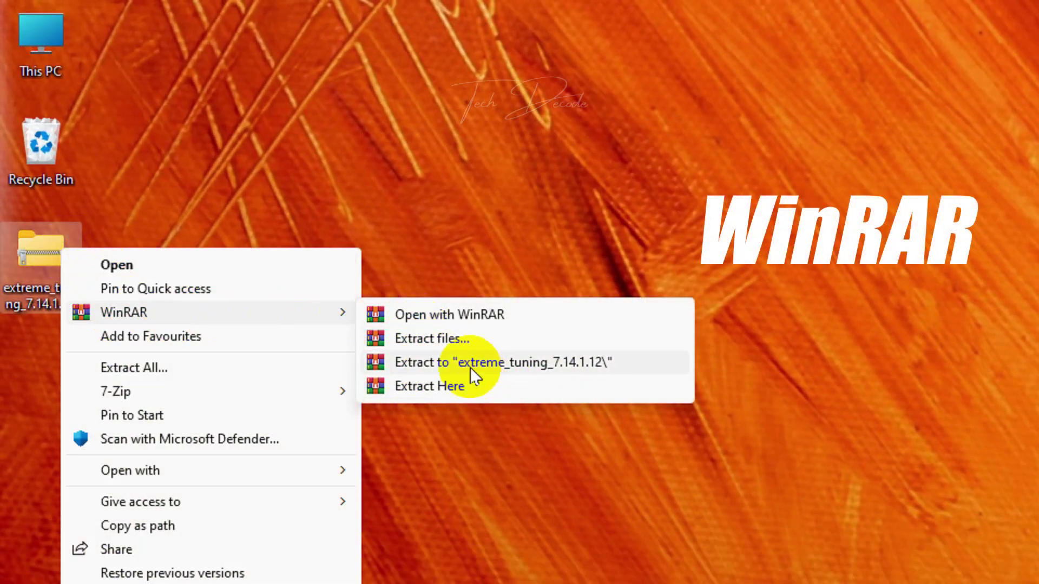
mouse_move(62, 208)
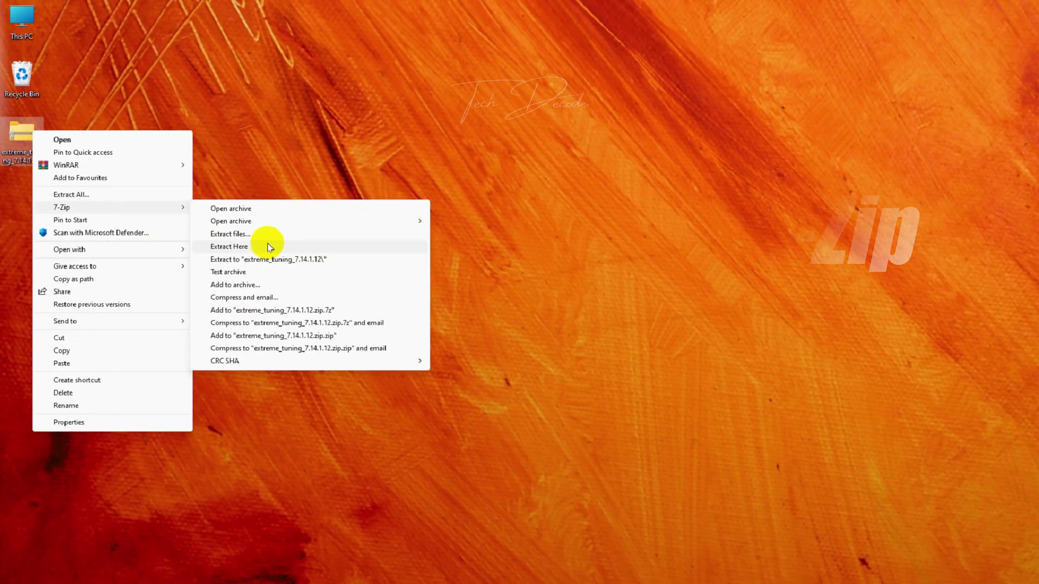
Extract the desktop zip in place with 7-Zip, then launch Windows Security from search
left_click(502, 439)
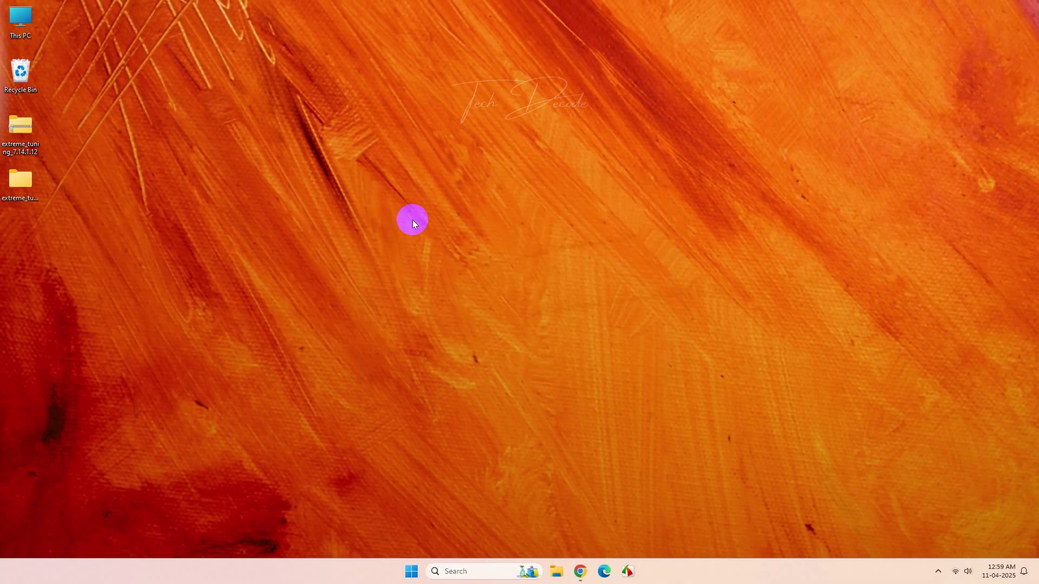
left_click(37, 183)
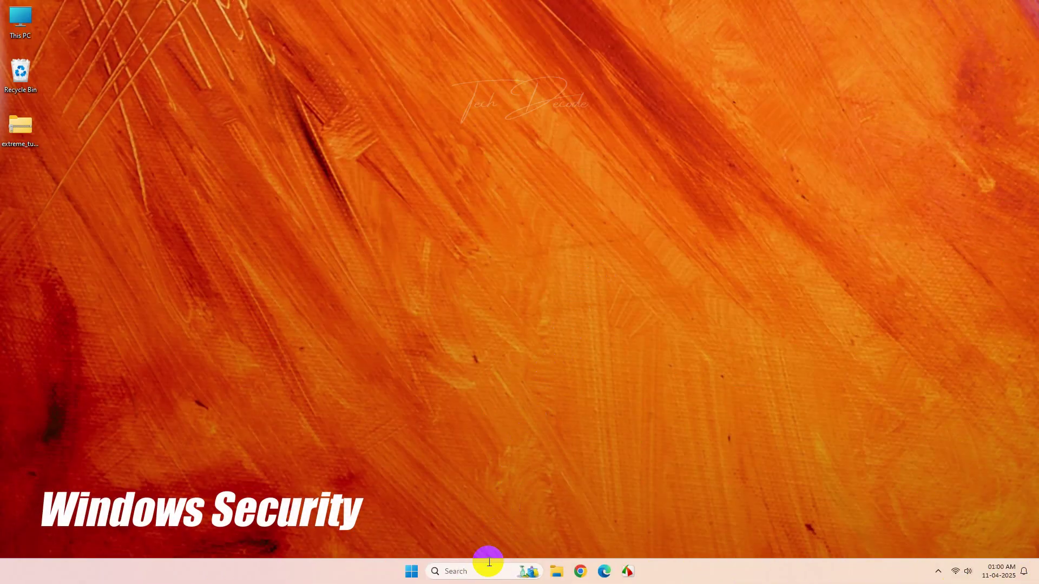
left_click(487, 572)
type("windows")
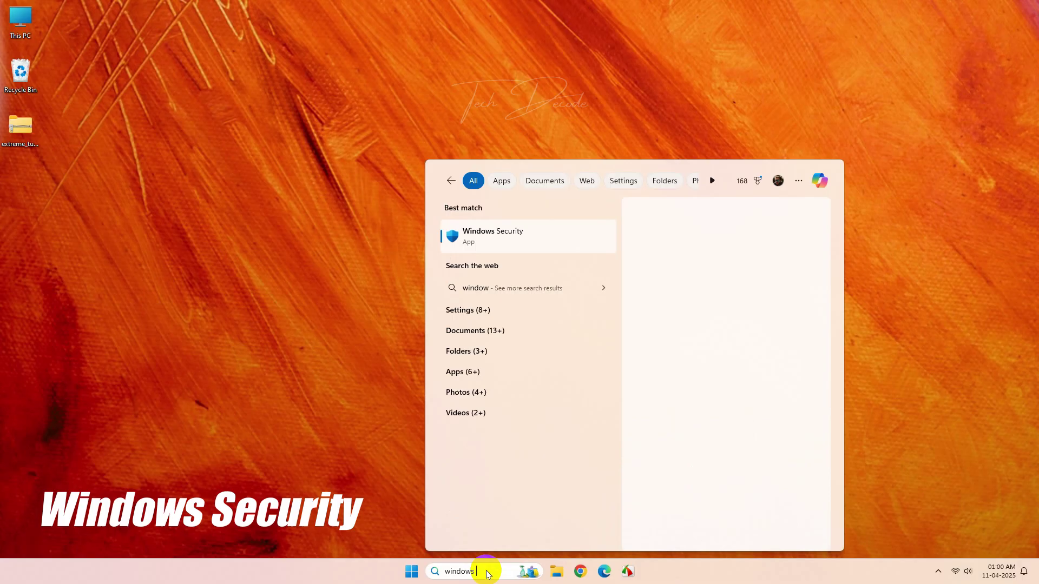
type(" sec")
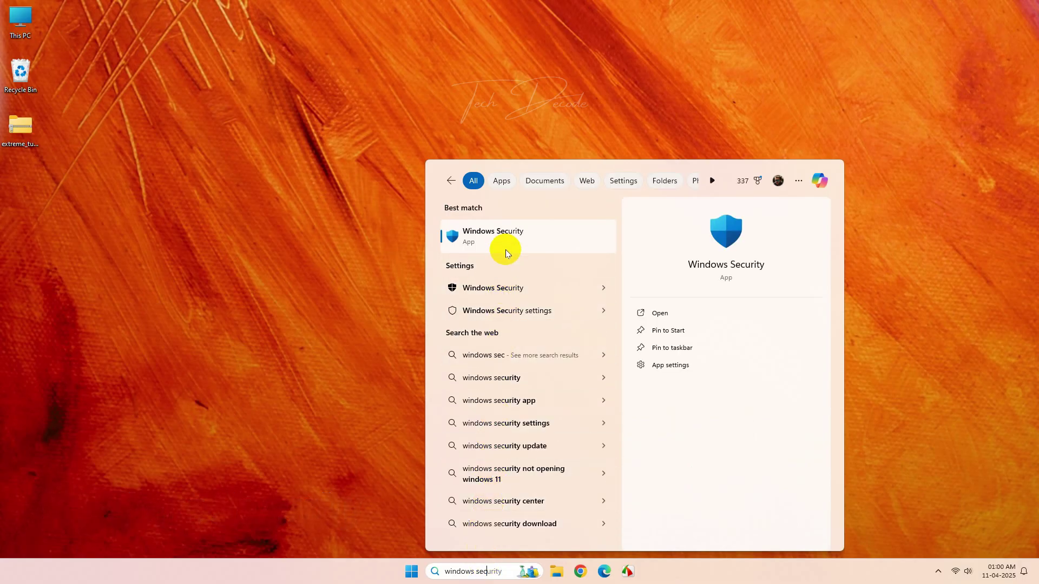
left_click(506, 247)
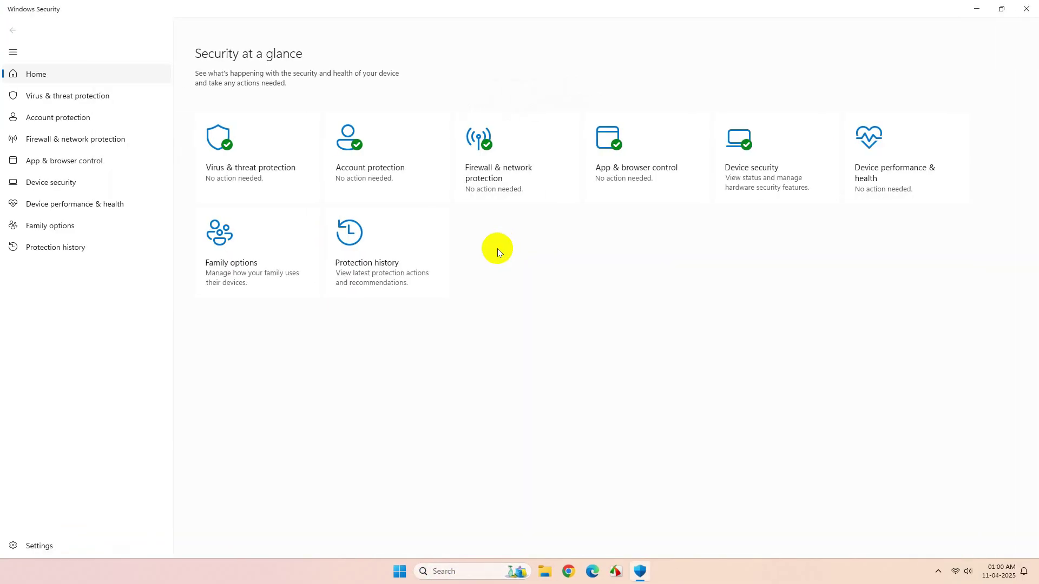
Disable real-time, cloud-delivered, automatic sample submission and Tamper Protection under Virus & threat protection
left_click(103, 100)
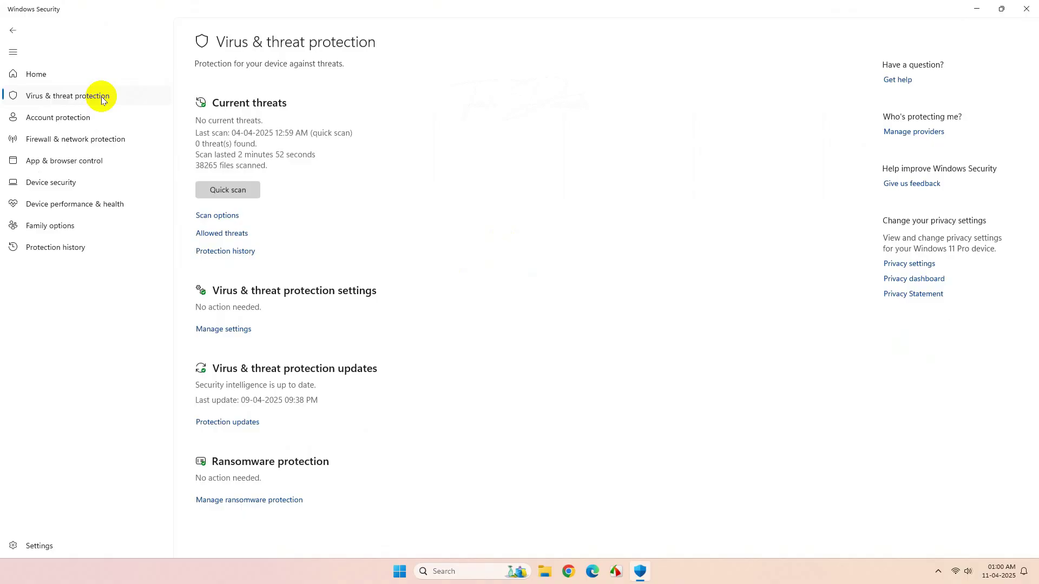
left_click(241, 327)
scroll(279, 243, "down", 3)
scroll(260, 228, "up", 3)
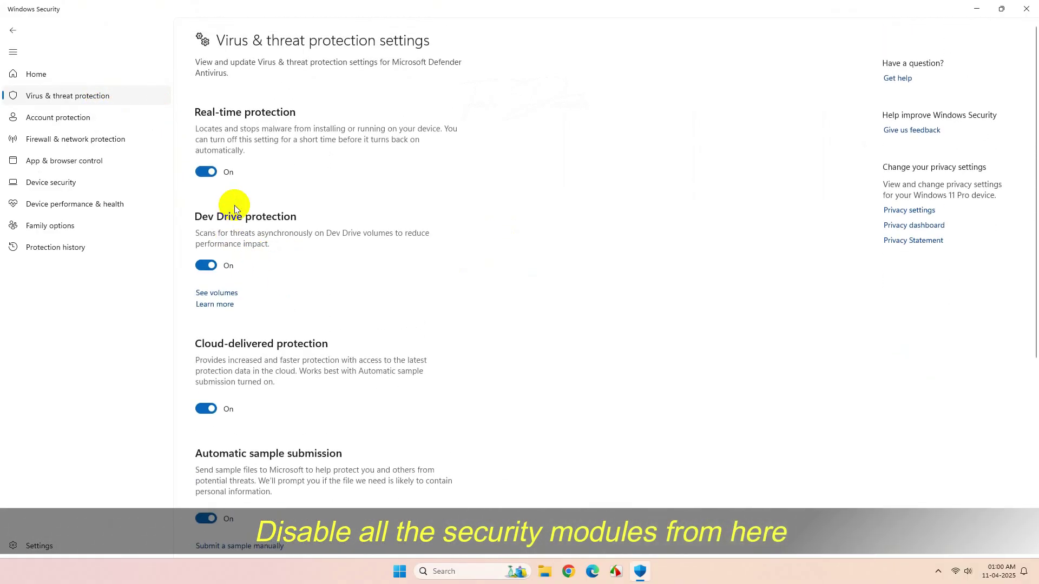
left_click(203, 172)
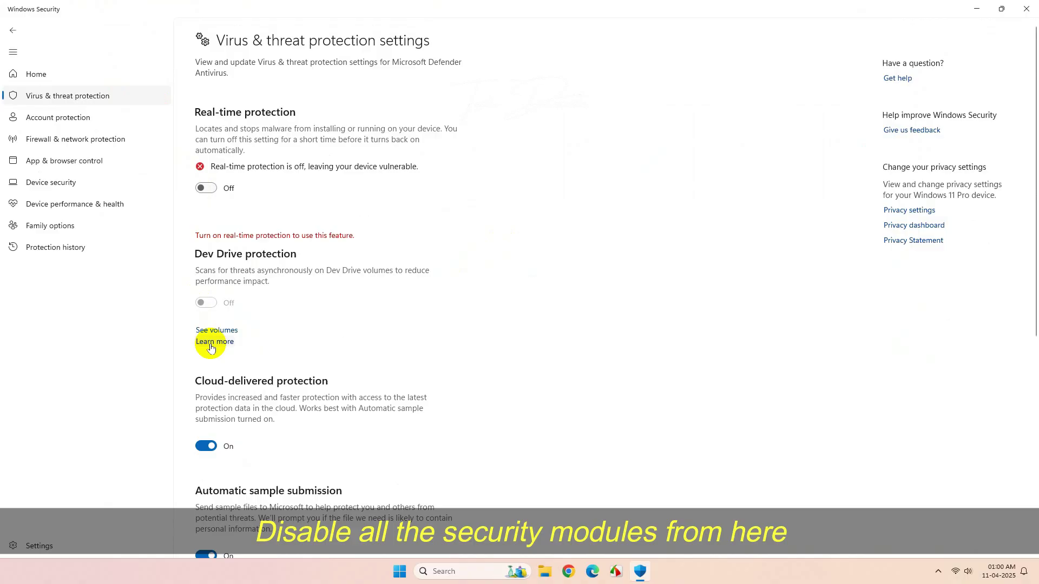
scroll(211, 347, "down", 3)
left_click(205, 203)
left_click(205, 334)
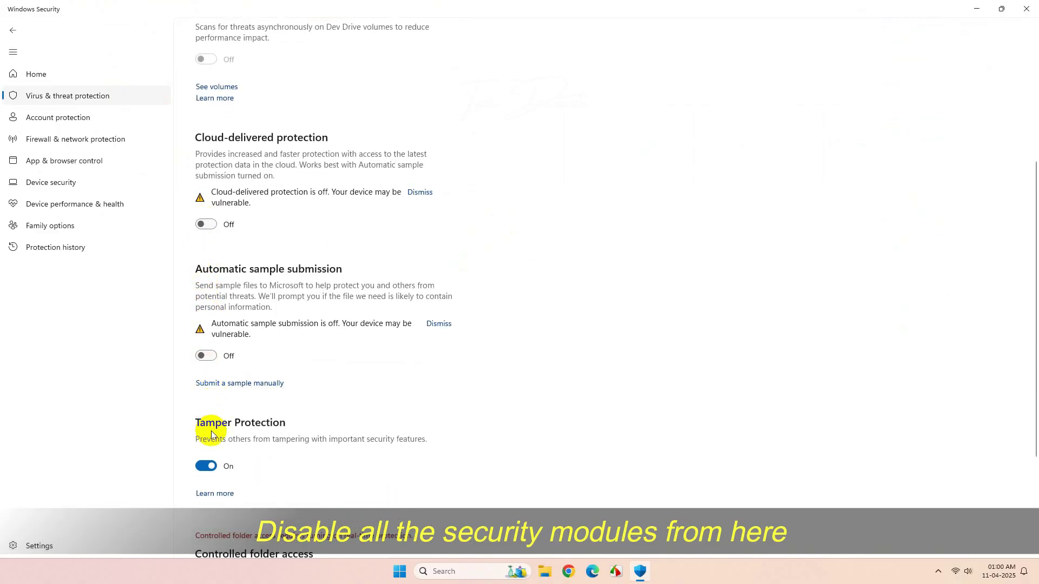
left_click(205, 463)
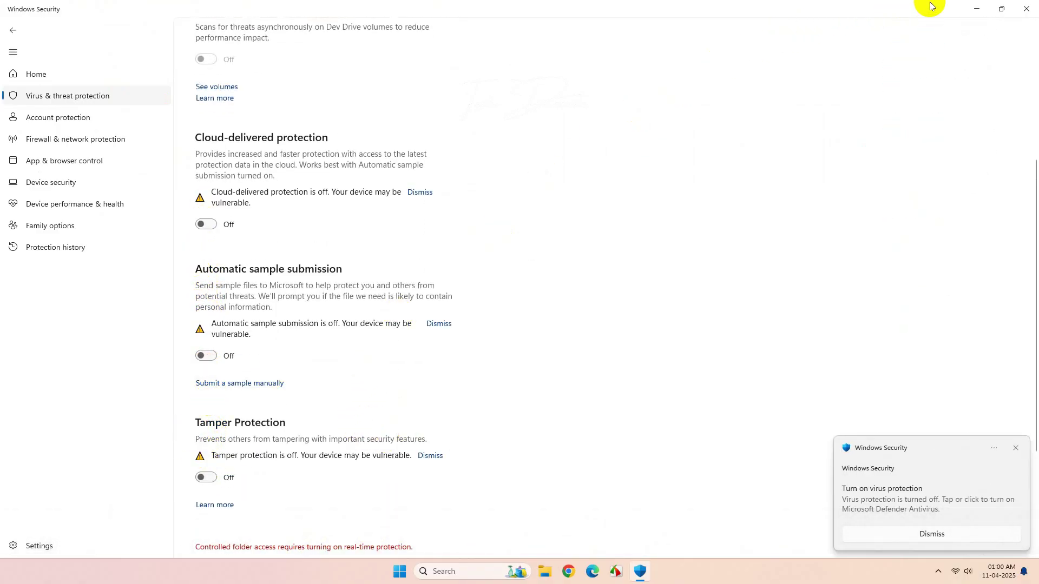
Minimise Windows Security, extract the desktop zip in place with WinRAR, then restore Windows Security
left_click(972, 5)
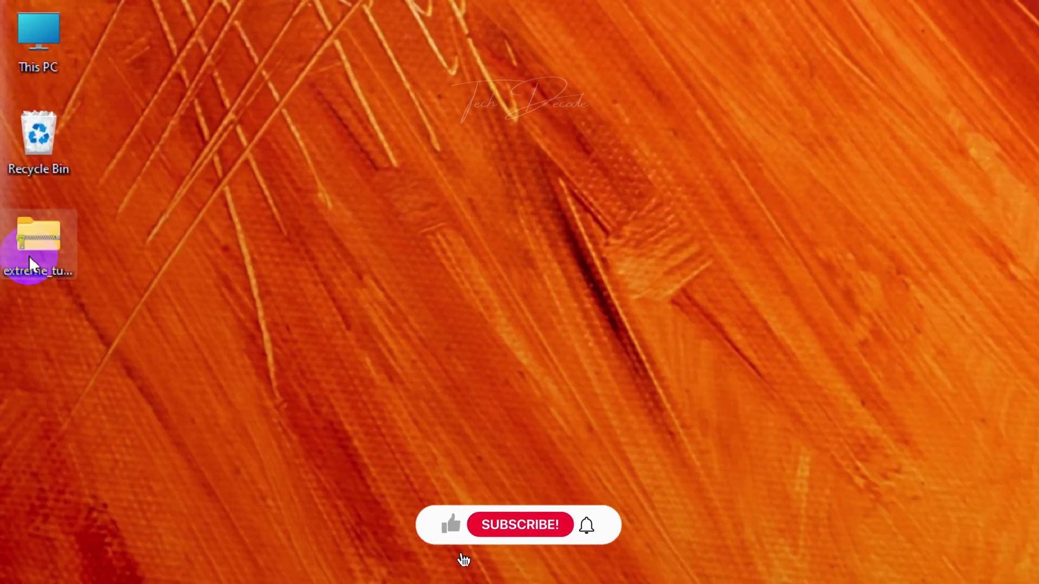
right_click(18, 132)
mouse_move(94, 336)
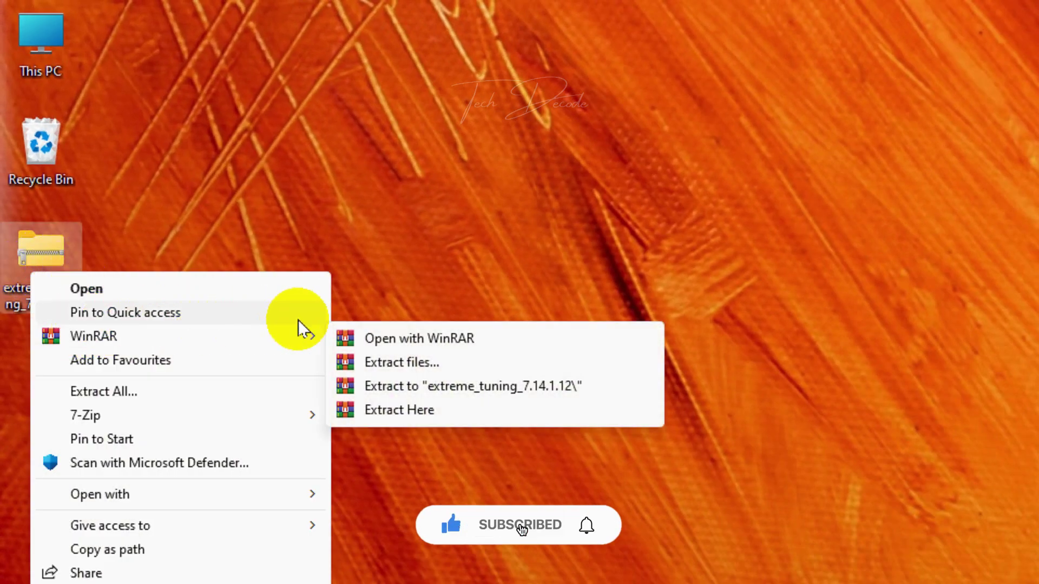
left_click(492, 412)
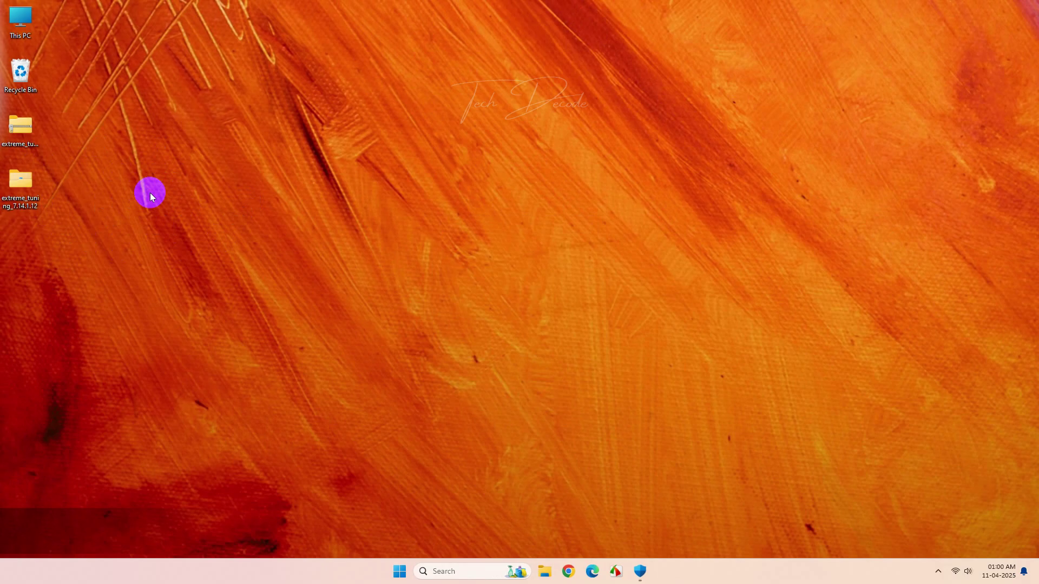
left_click(640, 572)
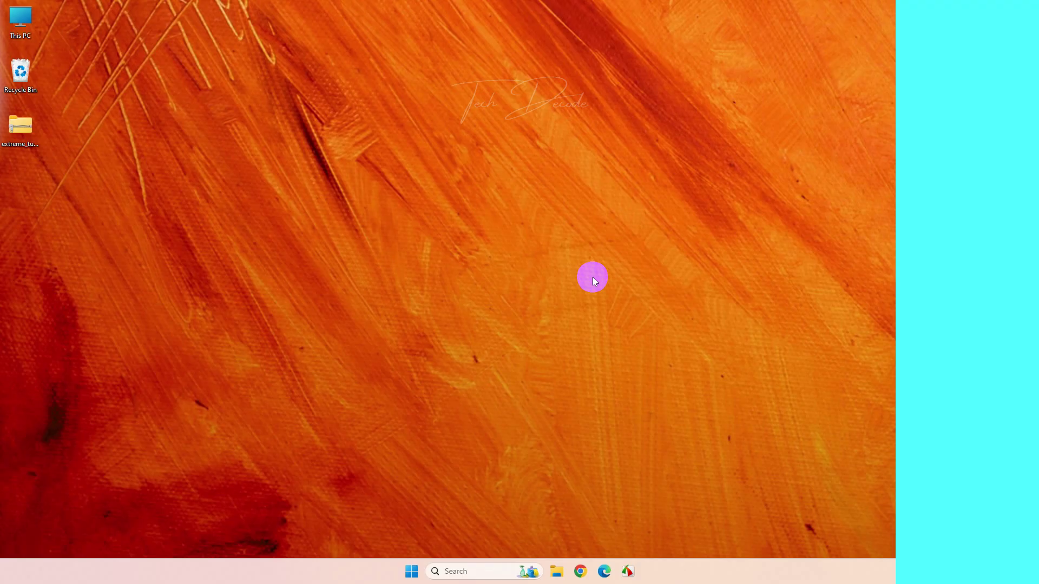
Cut the desktop zip file and open This PC in File Explorer
right_click(21, 132)
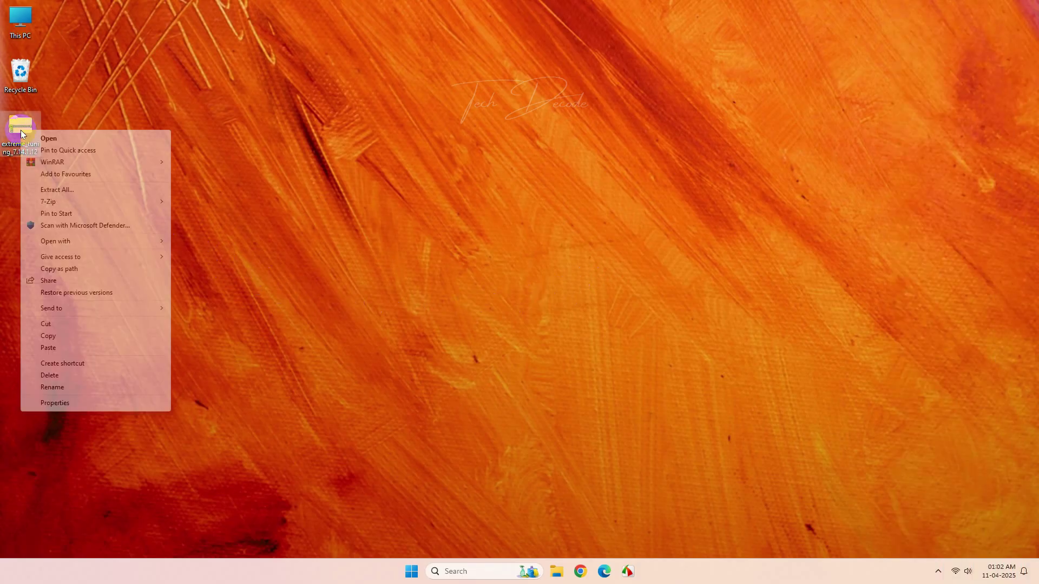
left_click(90, 325)
double_click(25, 25)
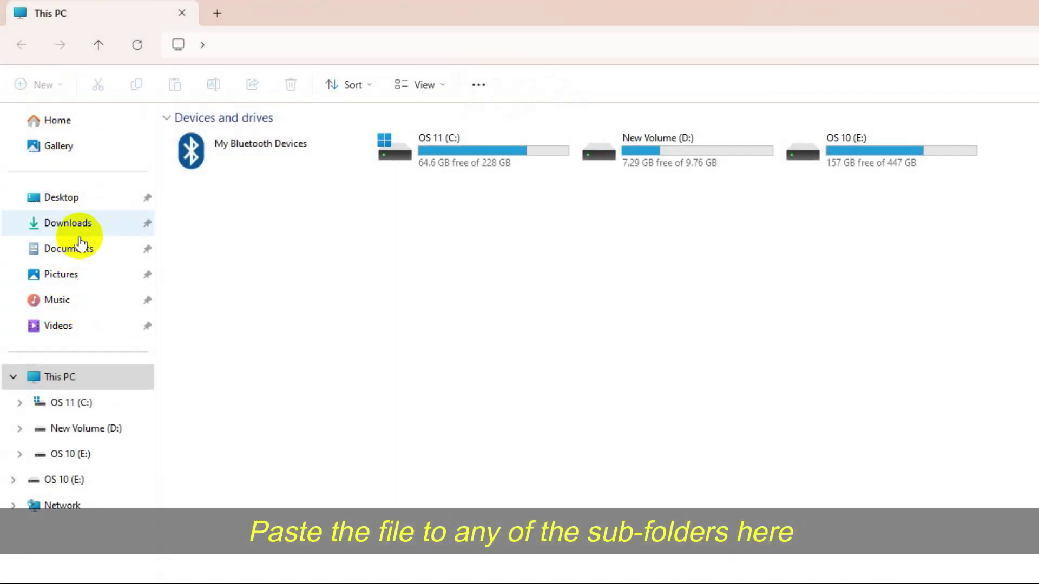
Paste the zip file into the Downloads folder
left_click(81, 227)
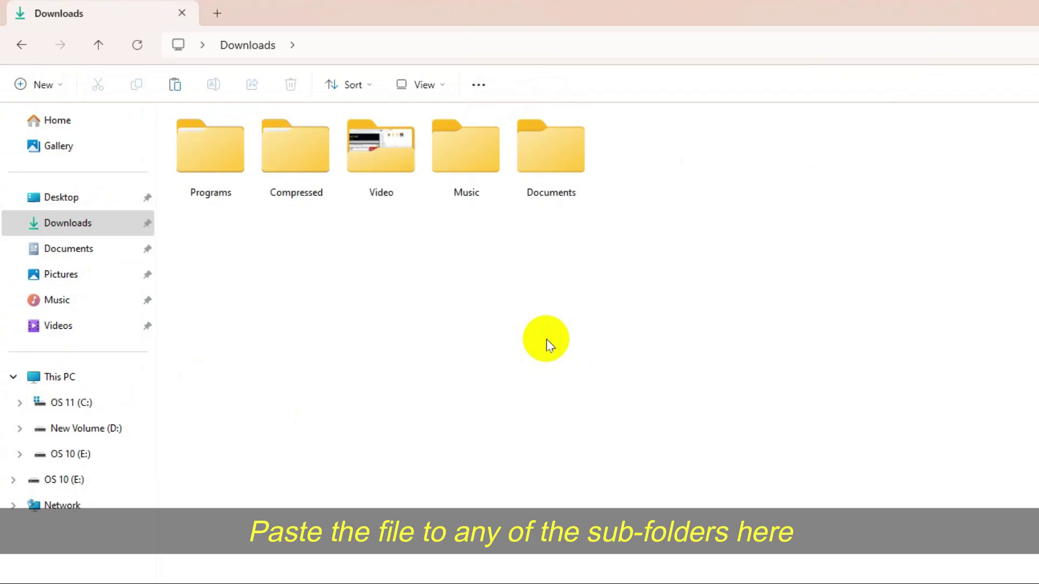
right_click(546, 339)
left_click(586, 449)
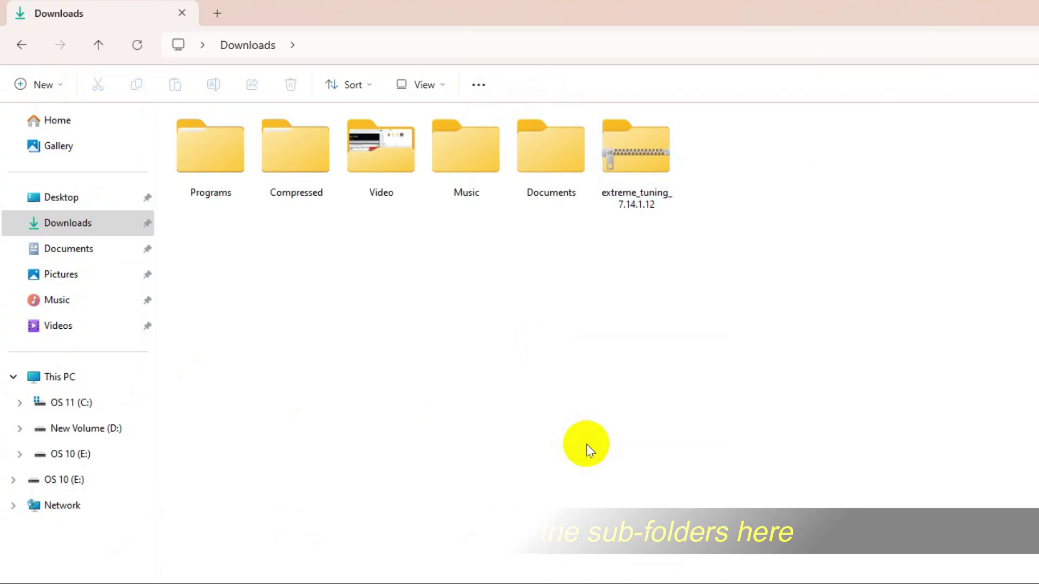
Extract the extreme_tuning_7.14.1.12 zip in Downloads with 7-Zip Extract Here
right_click(651, 155)
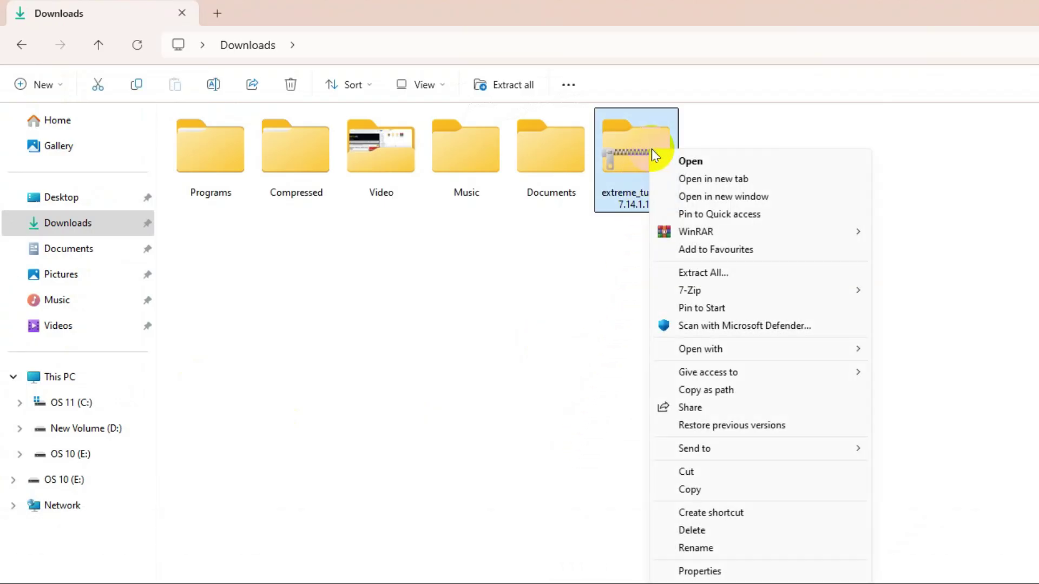
mouse_move(690, 290)
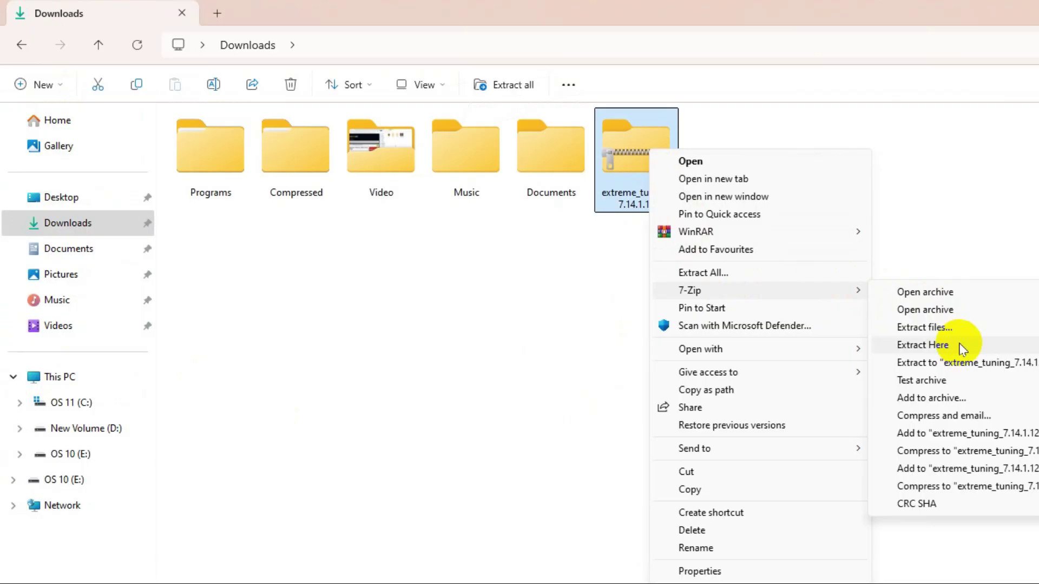
left_click(963, 349)
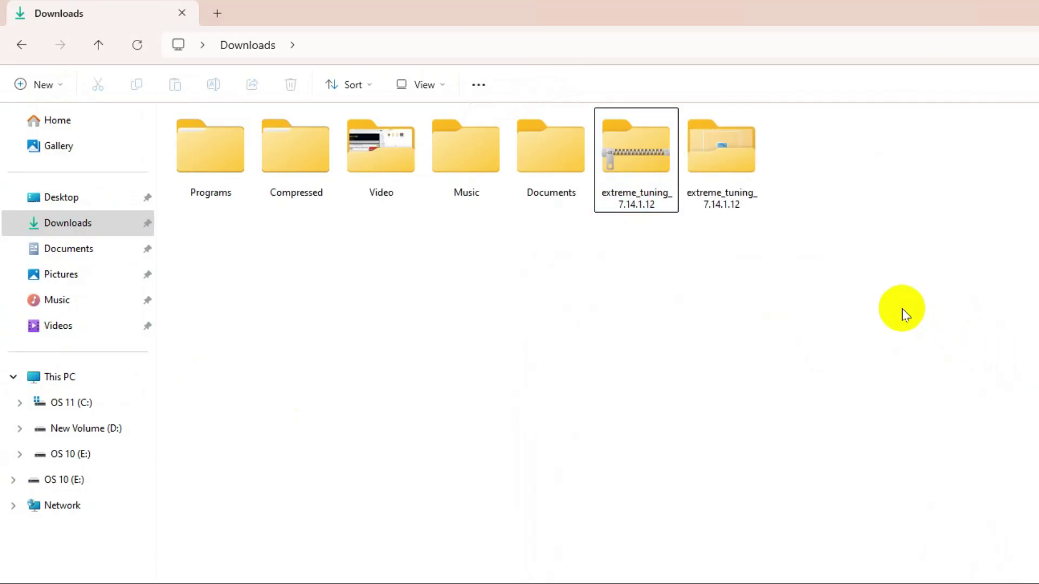
left_click(746, 177)
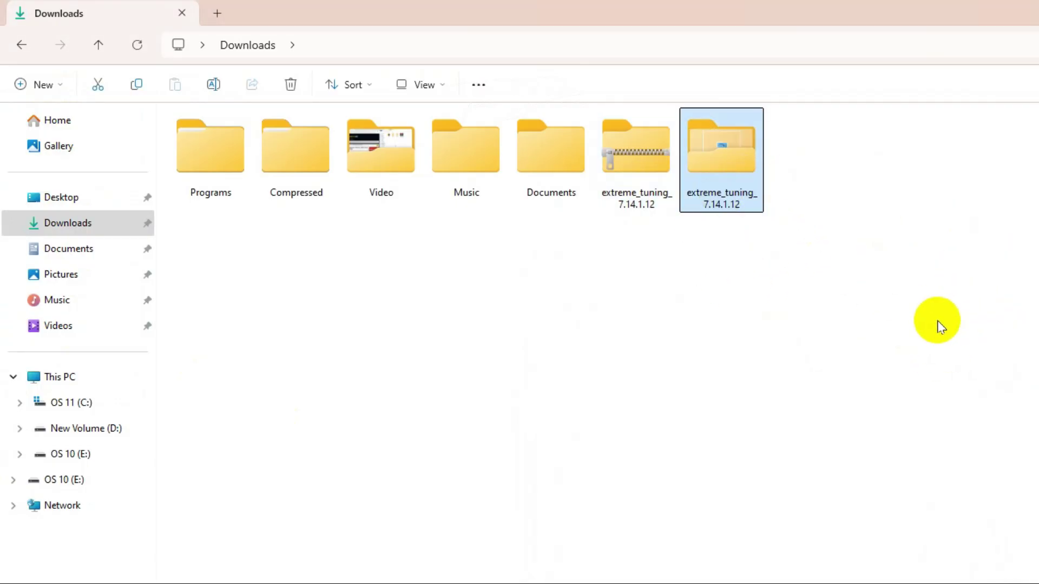
Close the File Explorer window to return to the desktop
left_click(1020, 9)
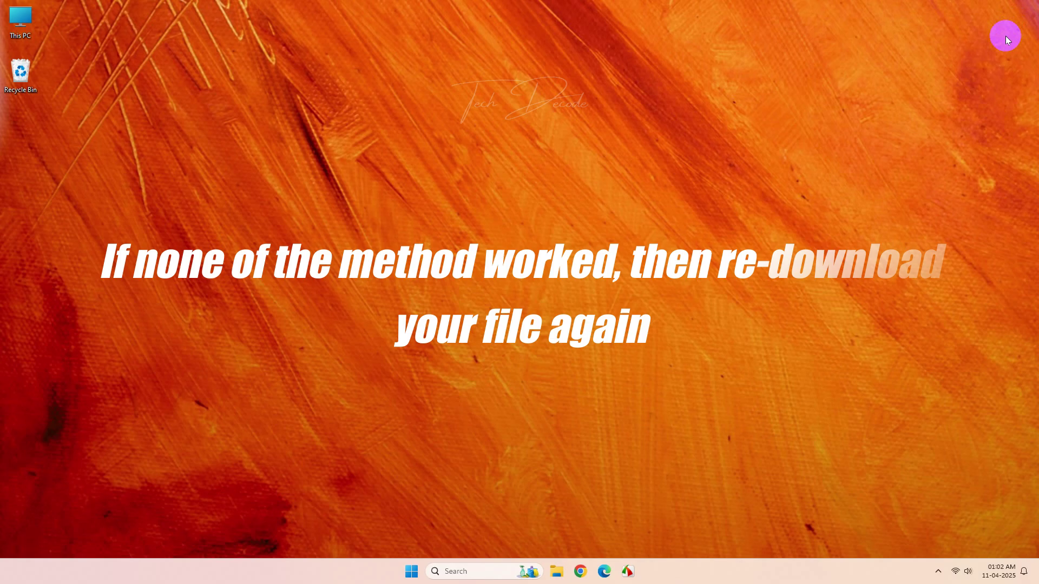